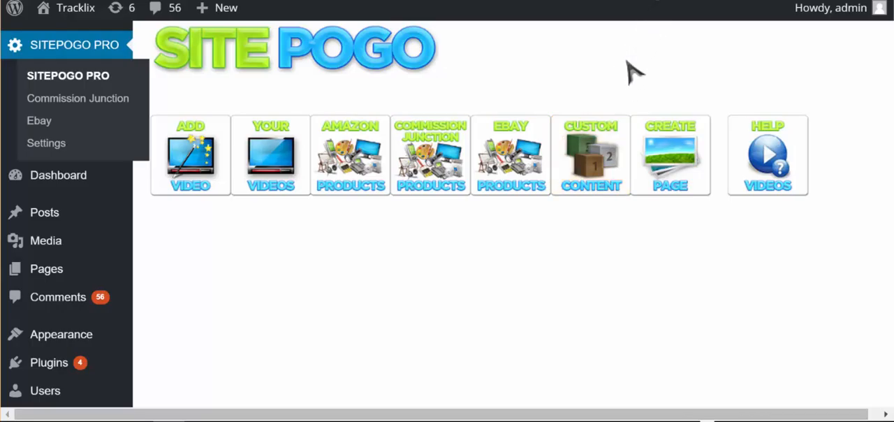
Step: Open the SitePogo custom content section and look over its blank title and code form
click(599, 148)
scroll(685, 186, down, 5)
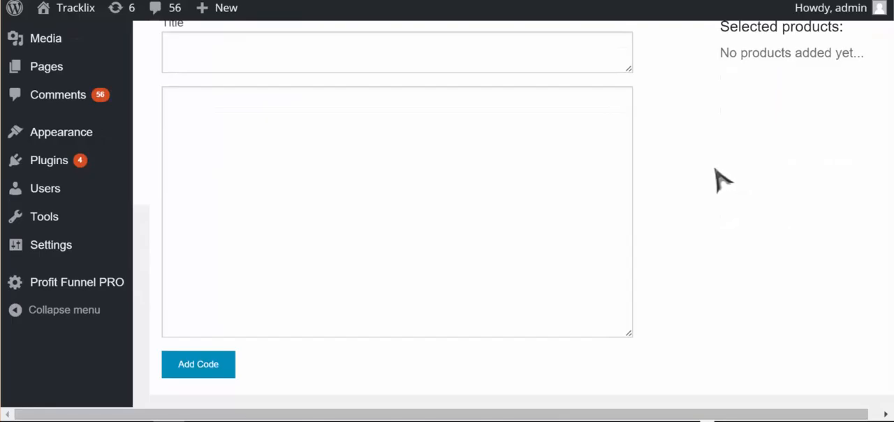
scroll(716, 179, up, 1)
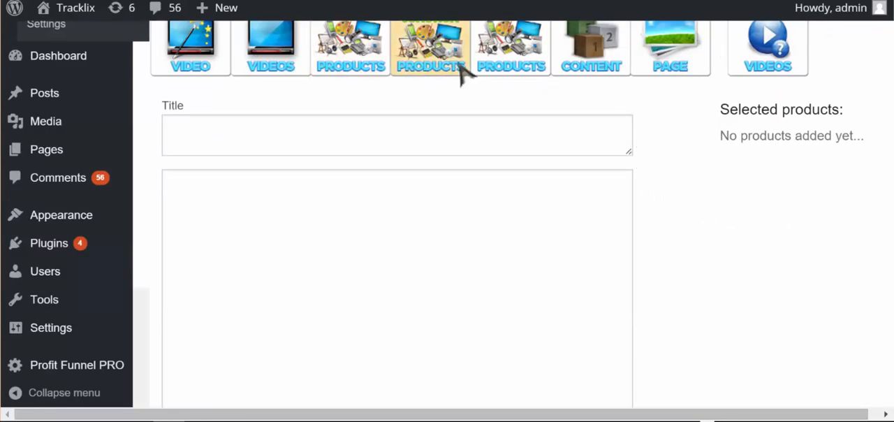
scroll(726, 216, down, 2)
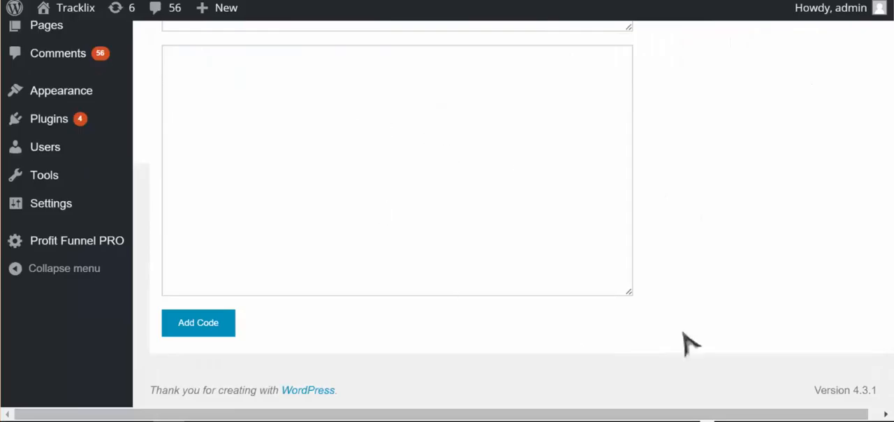
scroll(684, 231, up, 1)
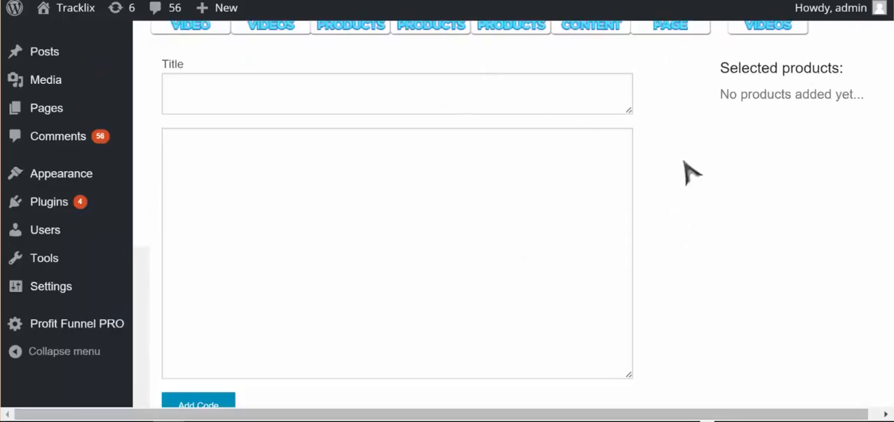
Step: Title the new custom content item "adsense code 468x60"
click(515, 93)
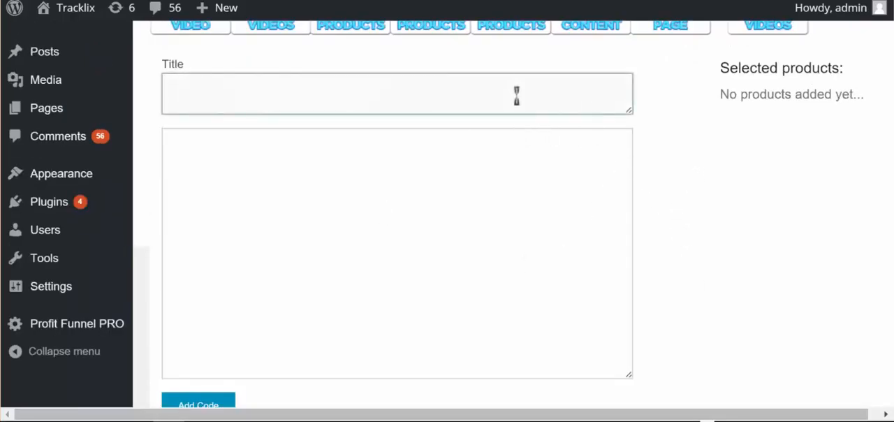
text(adsense code )
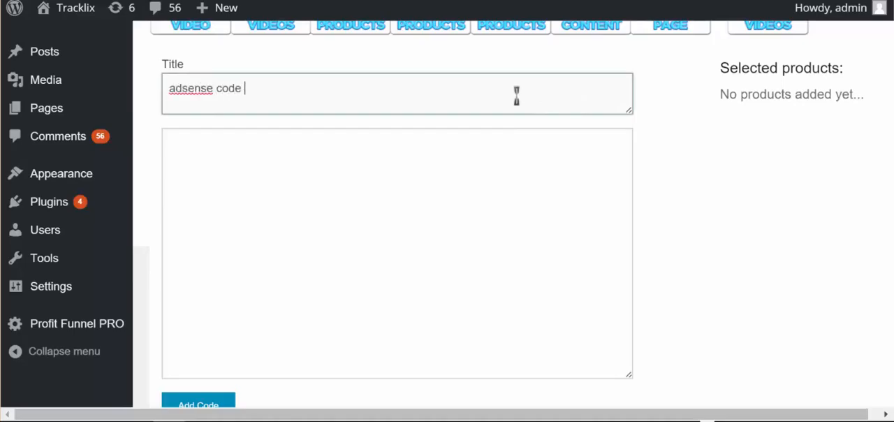
text(468x60)
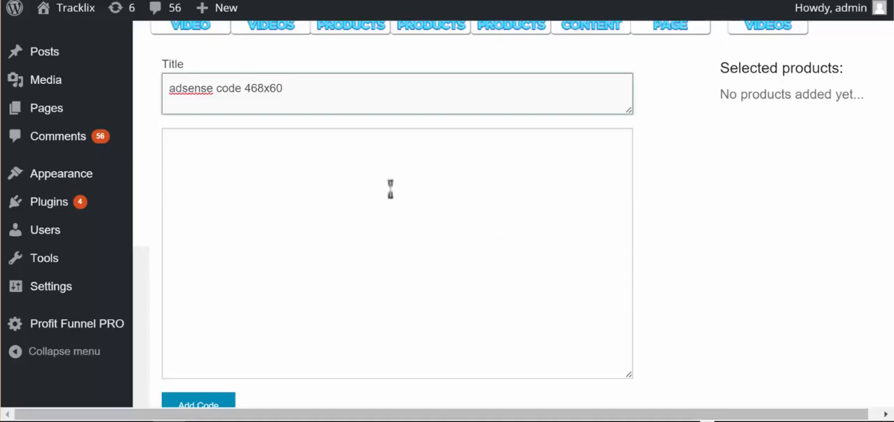
Step: Paste the copied AdSense 468x60 ad script as the item's code and add it to the selected products
click(418, 220)
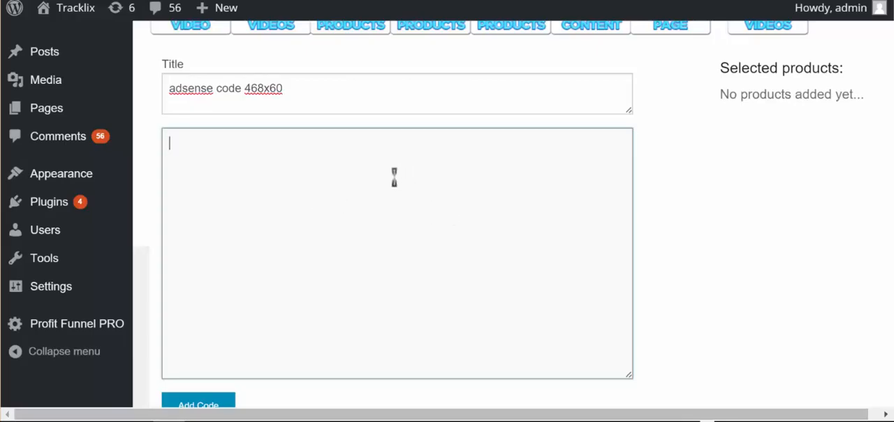
key(ctrl+v)
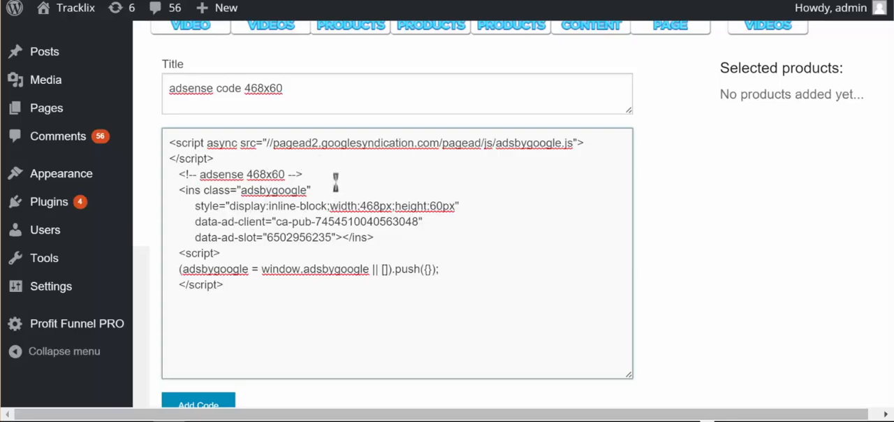
scroll(427, 217, down, 2)
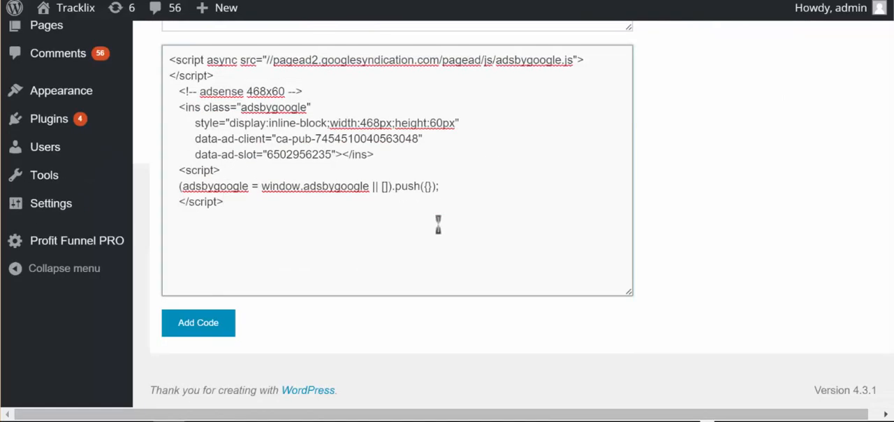
click(198, 323)
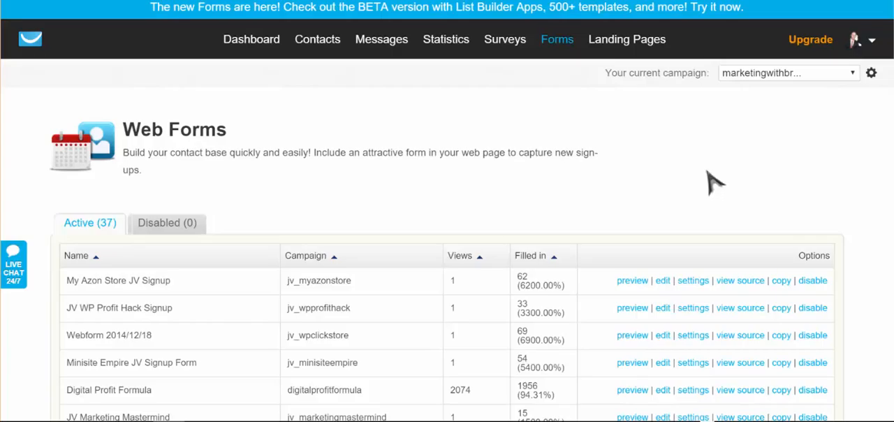
Step: Switch to GetResponse and copy the JavaScript embed code of the "SitePogo JV Signup Form" web form
mouse_move(557, 42)
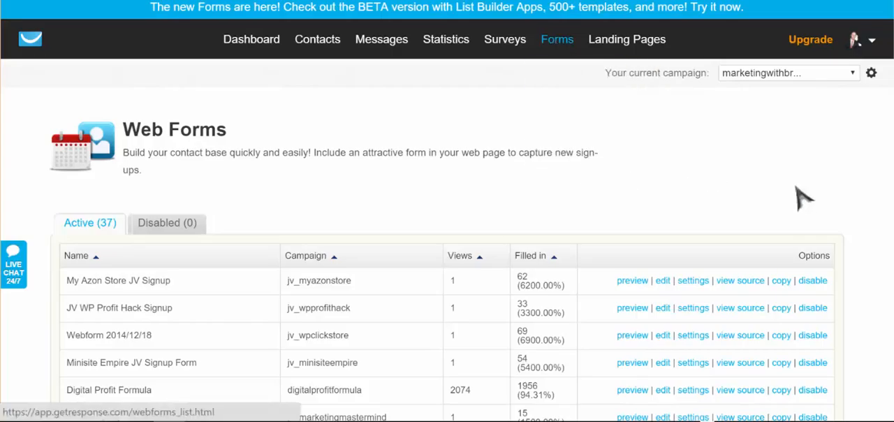
scroll(761, 209, down, 5)
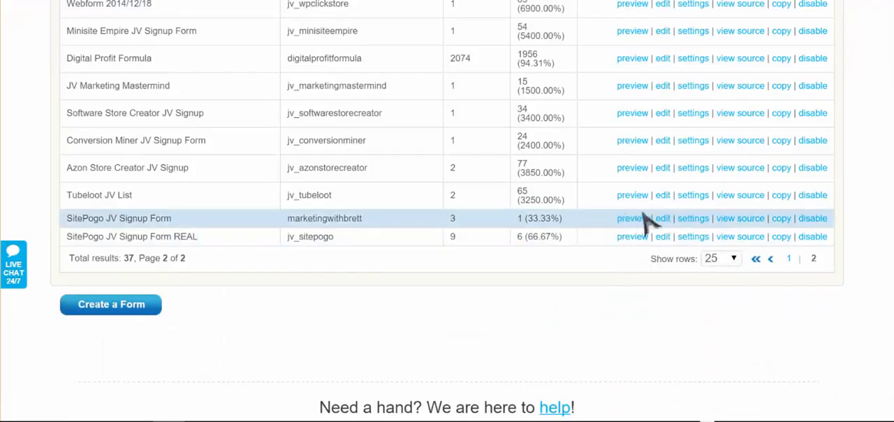
click(730, 219)
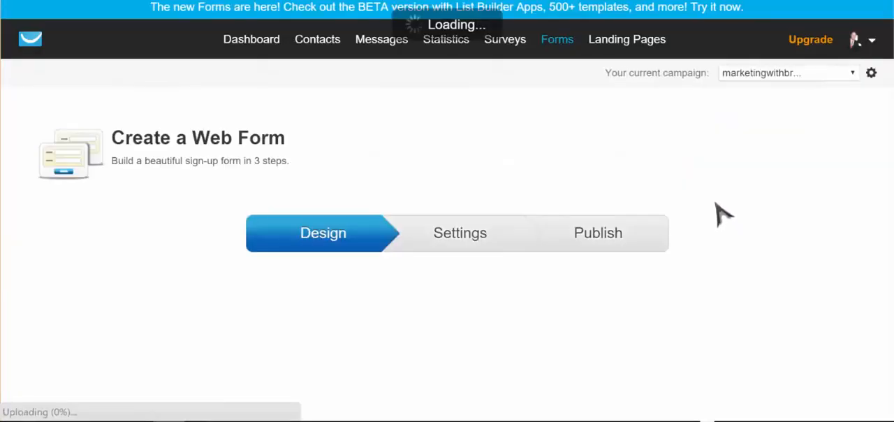
scroll(718, 213, down, 3)
click(598, 69)
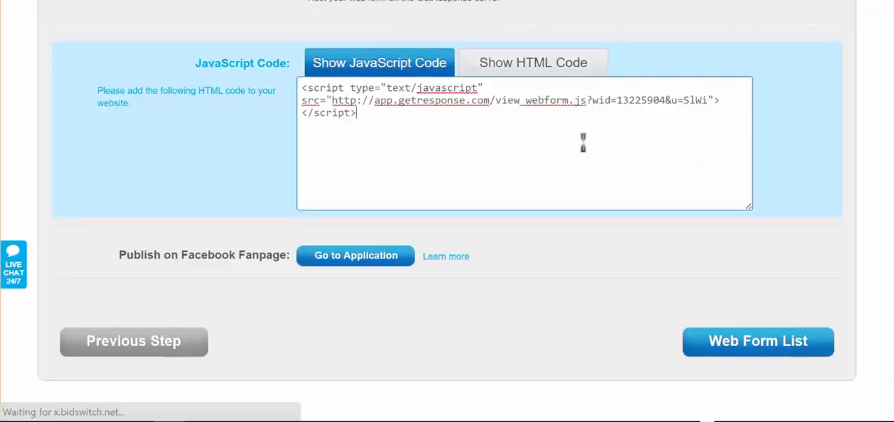
click(565, 137)
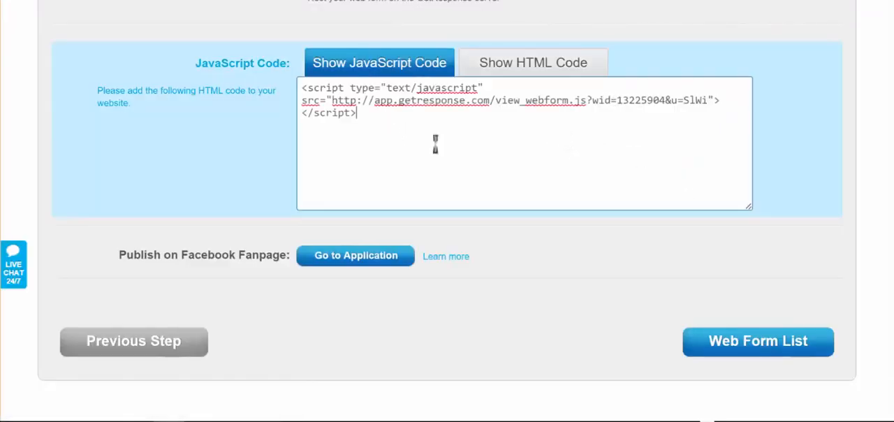
drag(377, 118, 301, 87)
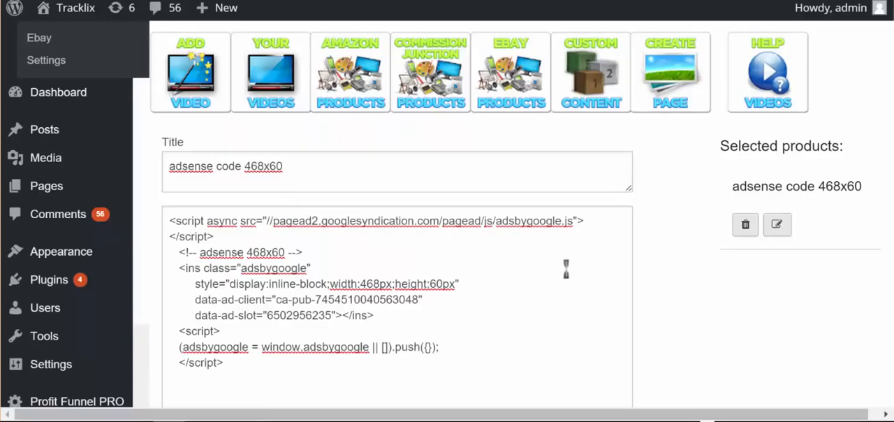
Step: Return to SitePogo in WordPress and replace the custom content title with "get response autoresponder"
click(318, 175)
key(ctrl+a)
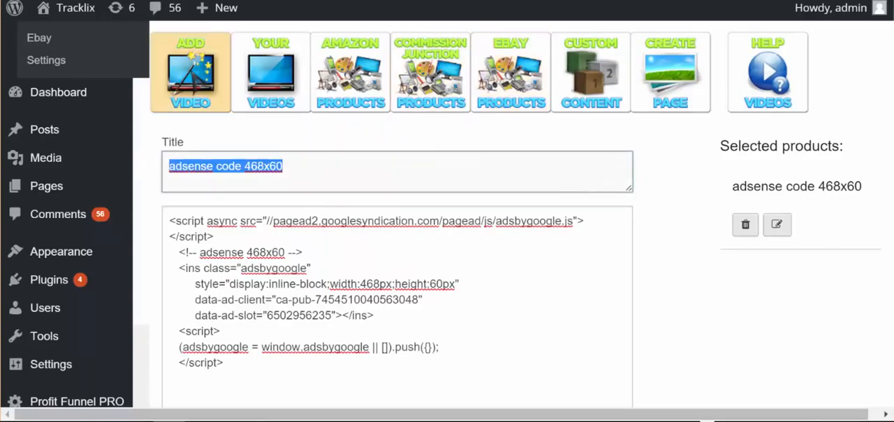
text(get res)
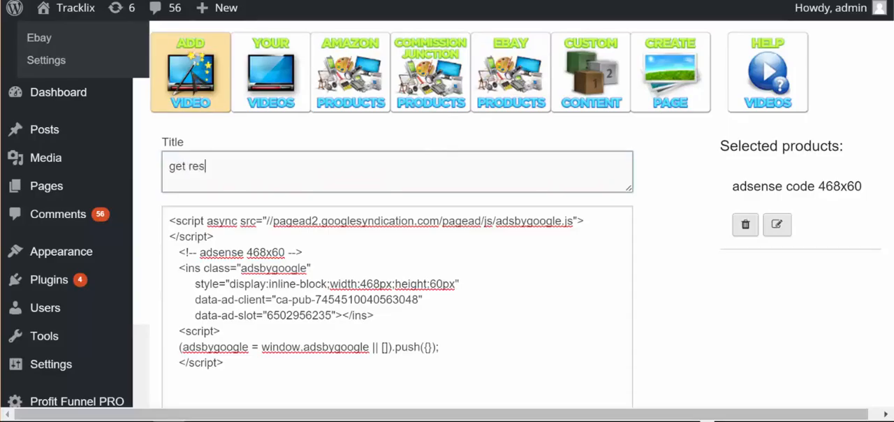
text(ponse autores)
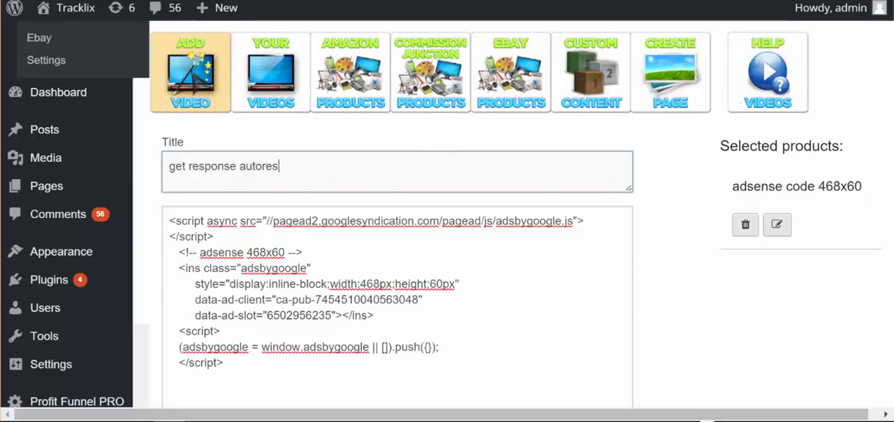
text(ponder)
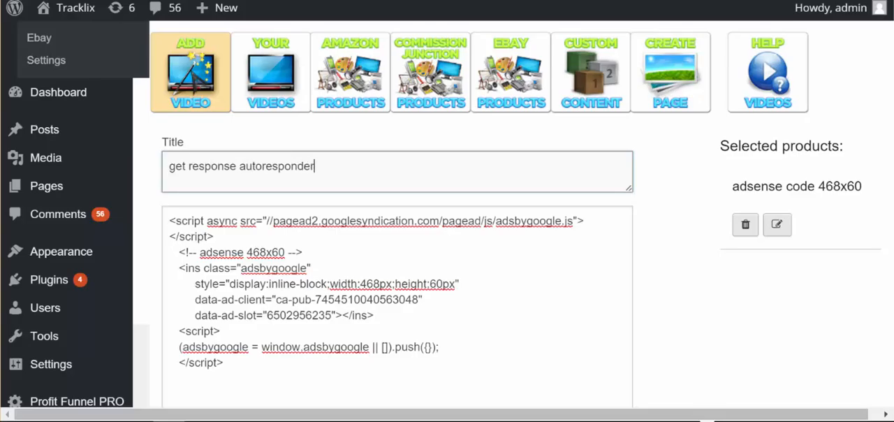
Step: Replace the AdSense script with the copied GetResponse web form script and save it as custom content
scroll(311, 273, down, 1)
drag(307, 275, 107, 144)
key(BackSpace)
text(<script type="text/javascript" src="http://app.getresponse.com/view_webform.js?wid=13225904&u=SIWi"></script>)
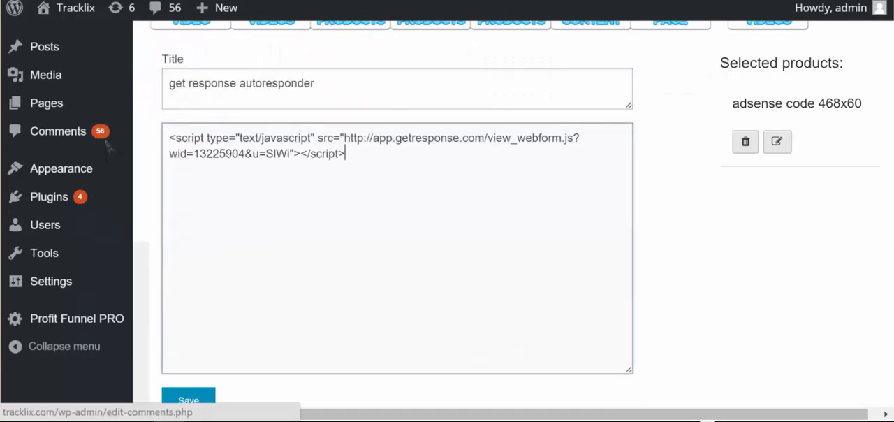
scroll(398, 209, up, 1)
scroll(409, 210, down, 1)
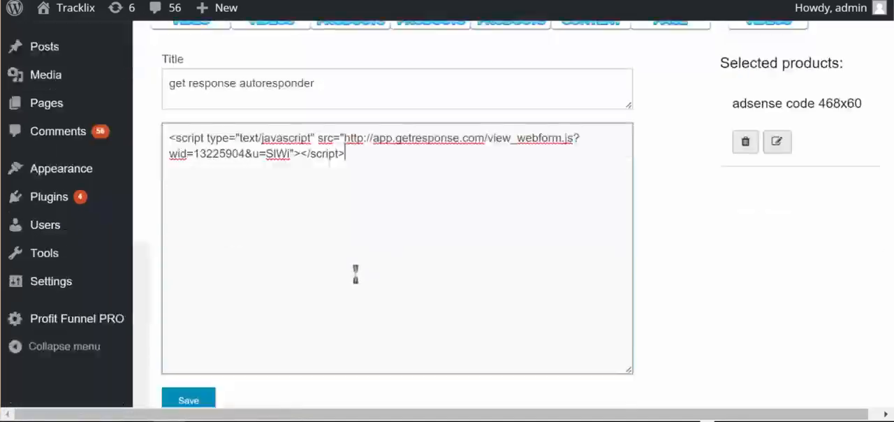
click(202, 400)
scroll(768, 286, up, 1)
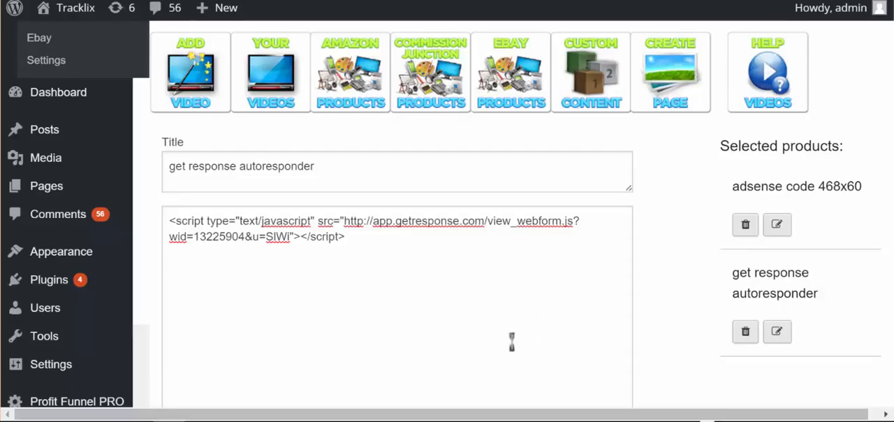
scroll(388, 307, down, 2)
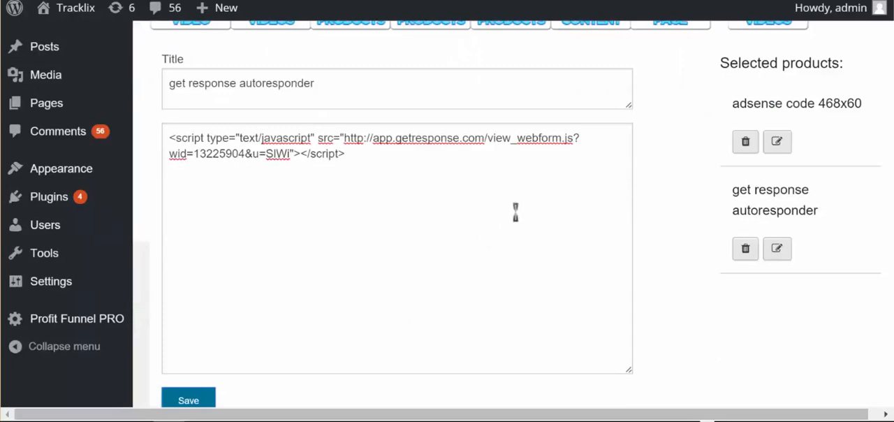
scroll(588, 249, up, 2)
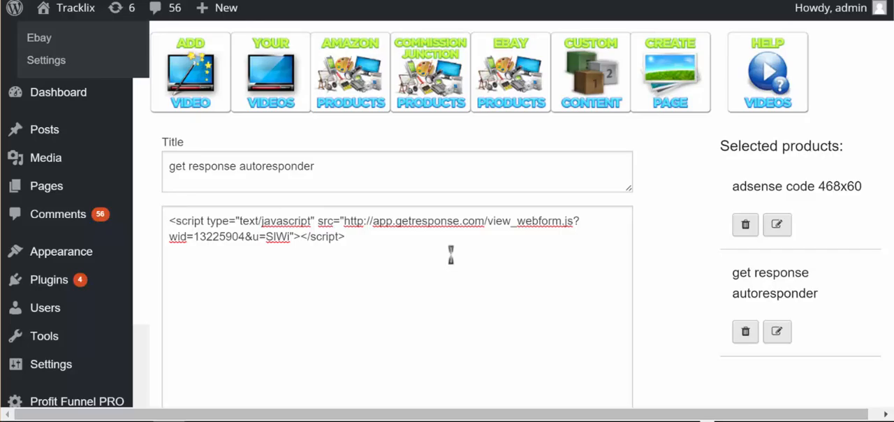
scroll(460, 231, down, 3)
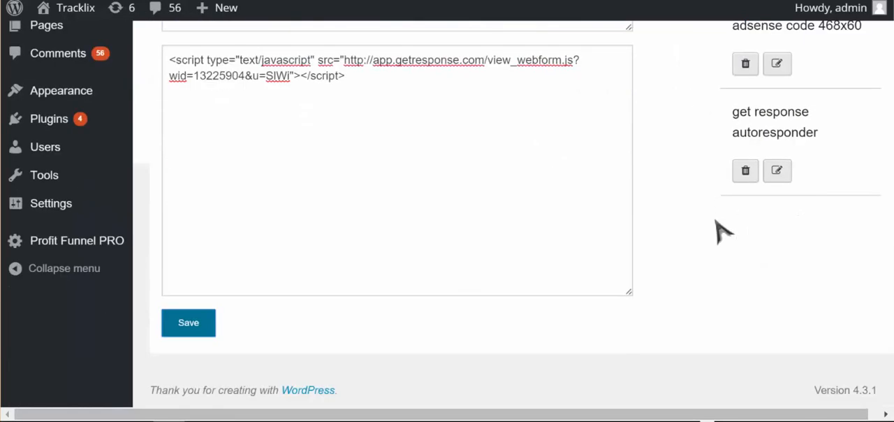
scroll(655, 154, up, 4)
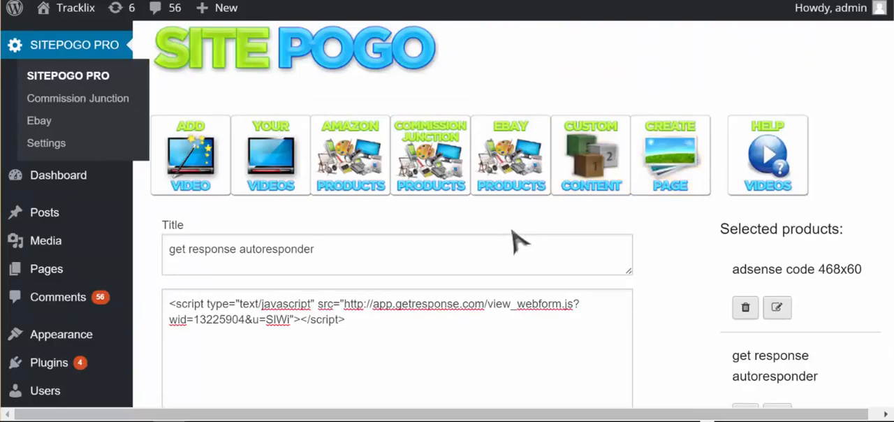
Step: Look over the live Fitbit page and open the "fitbit" page for editing from the list of all pages
mouse_move(91, 271)
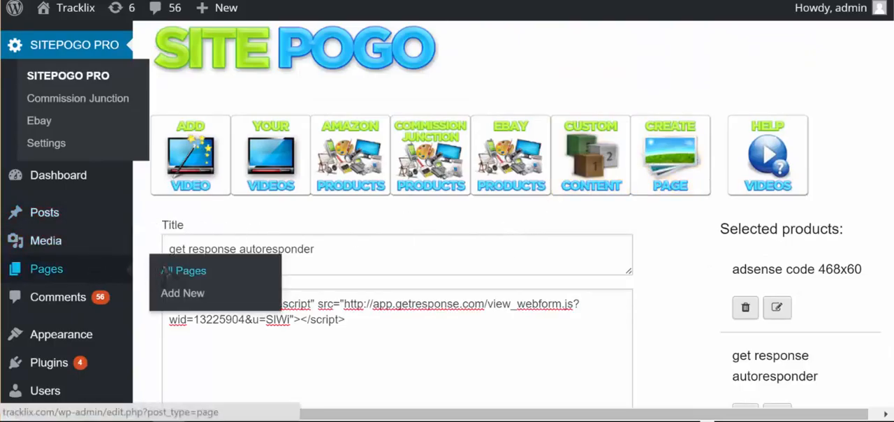
click(183, 270)
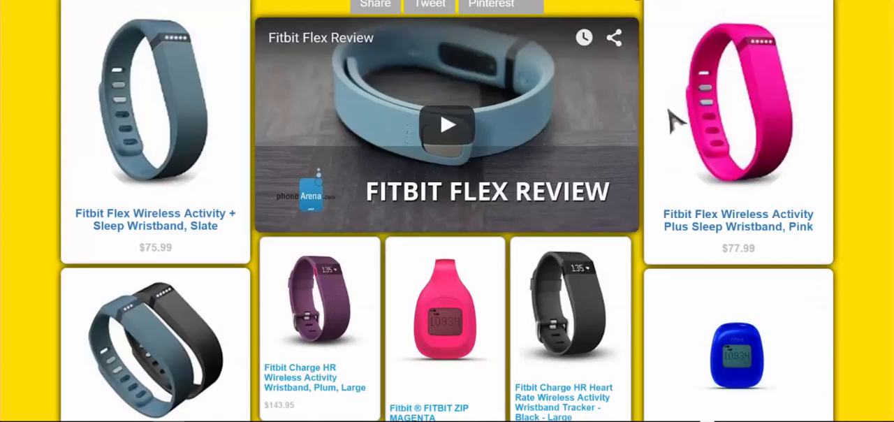
scroll(863, 197, down, 5)
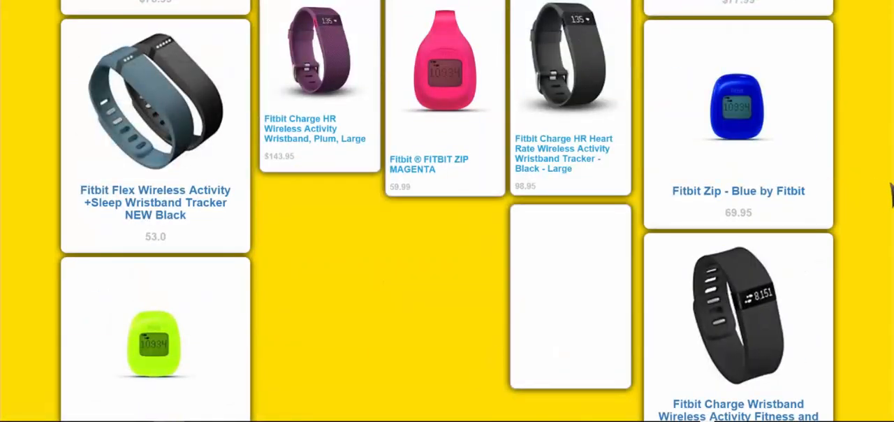
scroll(863, 197, up, 5)
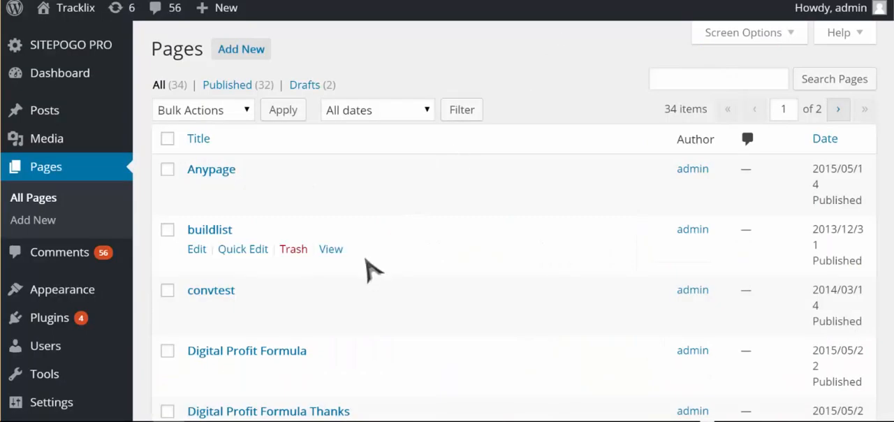
scroll(365, 265, down, 4)
scroll(365, 265, down, 2)
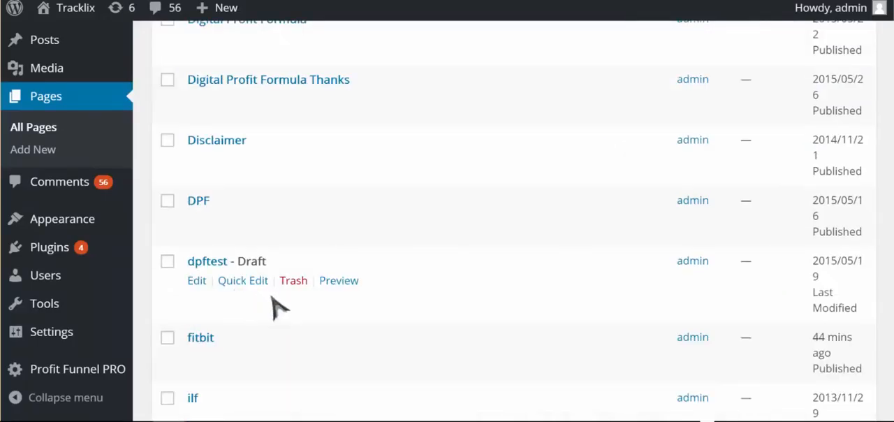
scroll(303, 319, down, 2)
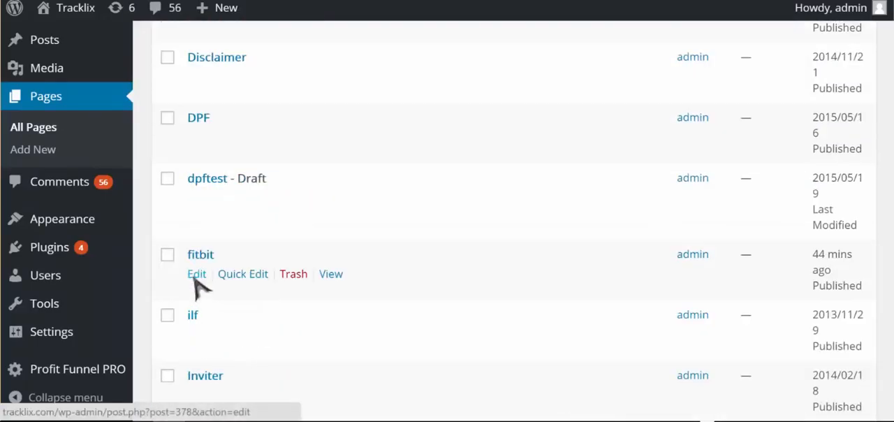
click(198, 274)
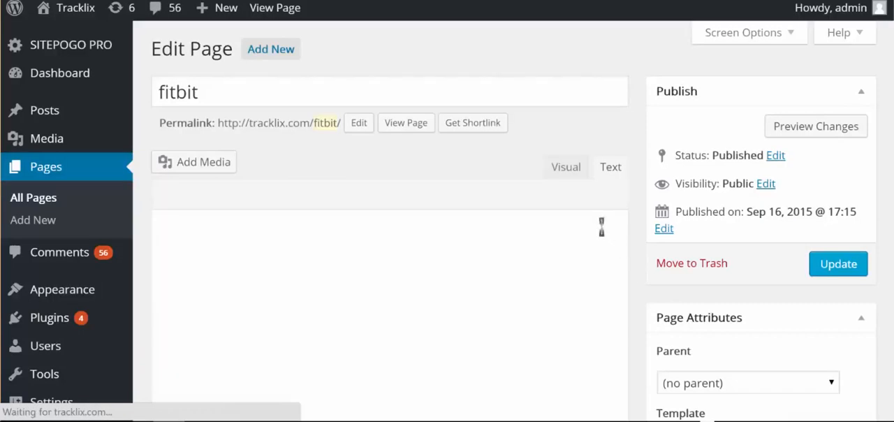
Step: Replace the Amazon product in the first Widget Right entry with the Custom HTML item "get response autoresponder"
scroll(598, 222, down, 2)
scroll(597, 226, down, 10)
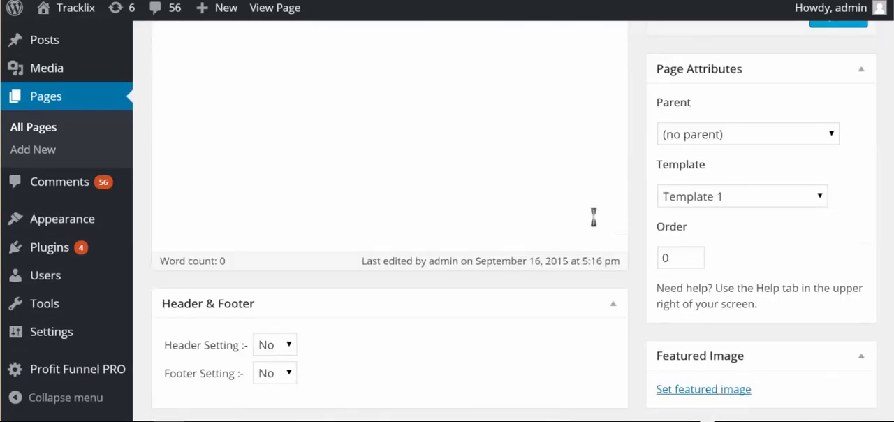
scroll(594, 217, down, 2)
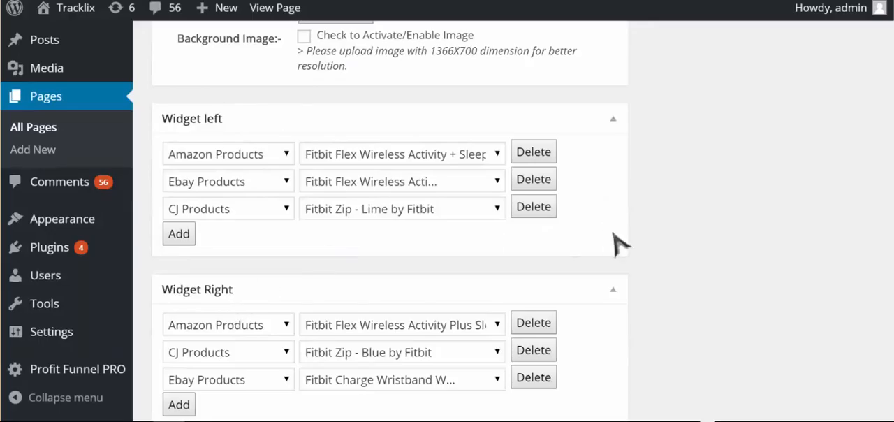
scroll(620, 241, down, 4)
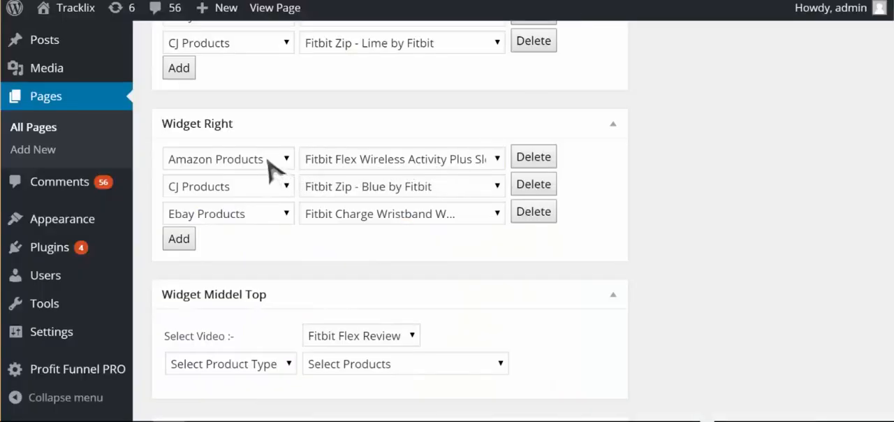
click(280, 163)
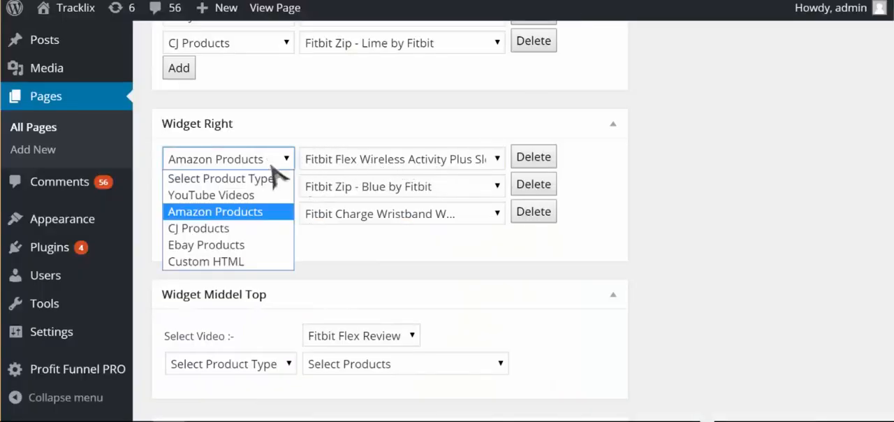
click(236, 259)
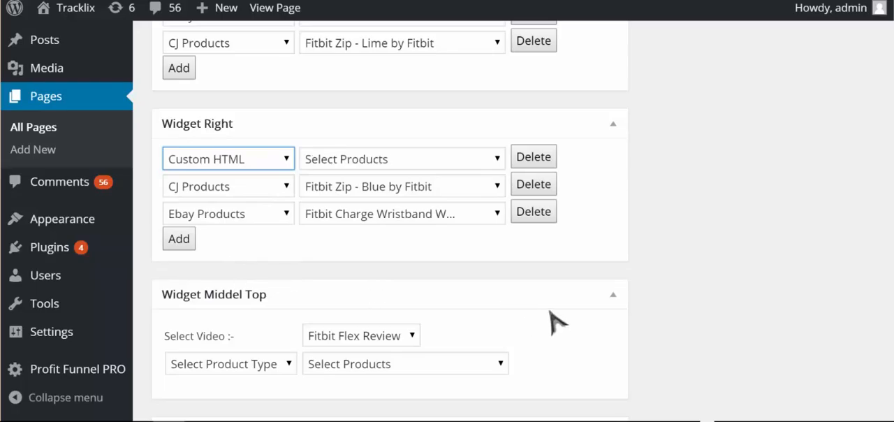
click(483, 161)
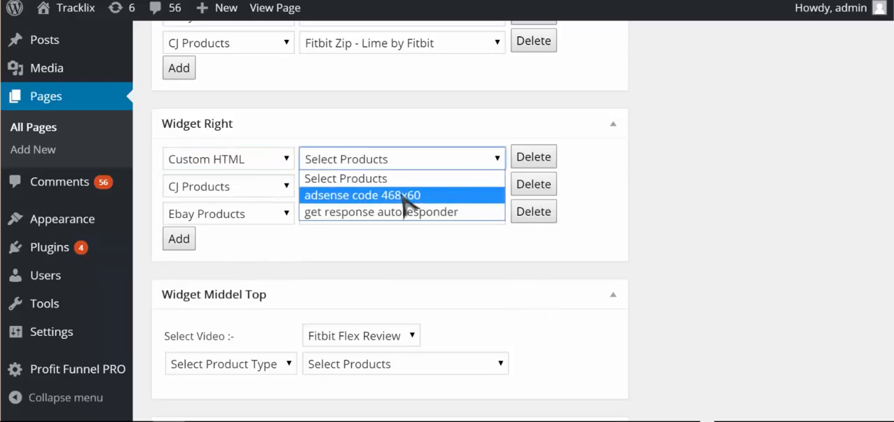
click(457, 212)
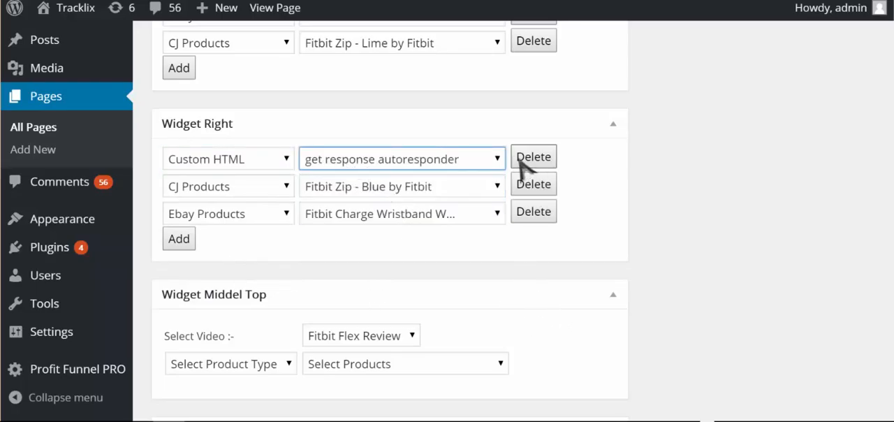
Step: Add a Widget Right entry for the Amazon product "Fitbit Flex Wireless Activity Plus Sleep Wristband, Pink"
click(178, 238)
click(230, 243)
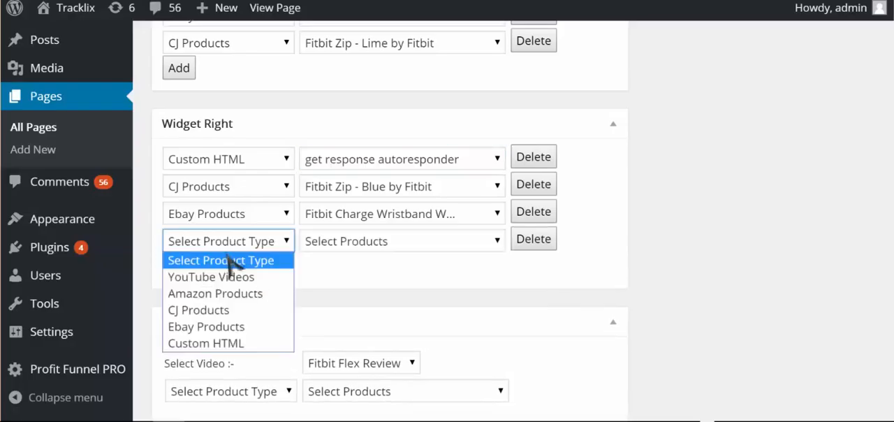
click(225, 293)
click(360, 242)
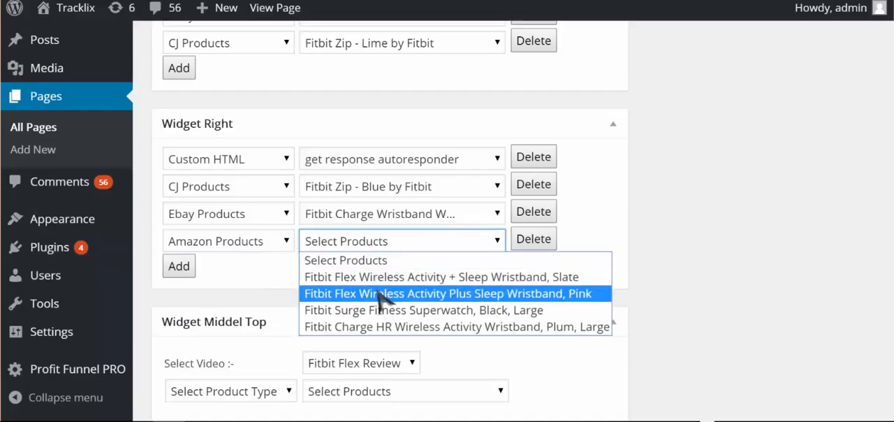
click(380, 293)
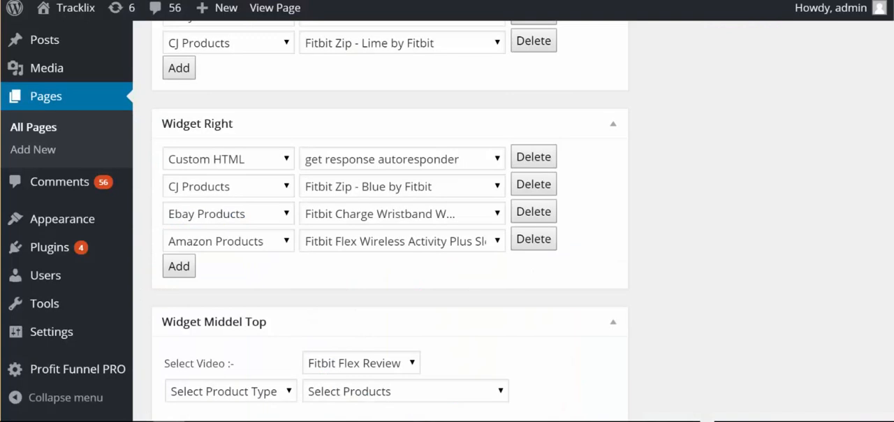
Step: Set the product entry under Widget Middel Top to the Custom HTML item "adsense code 468x60"
scroll(616, 275, down, 3)
scroll(620, 279, down, 6)
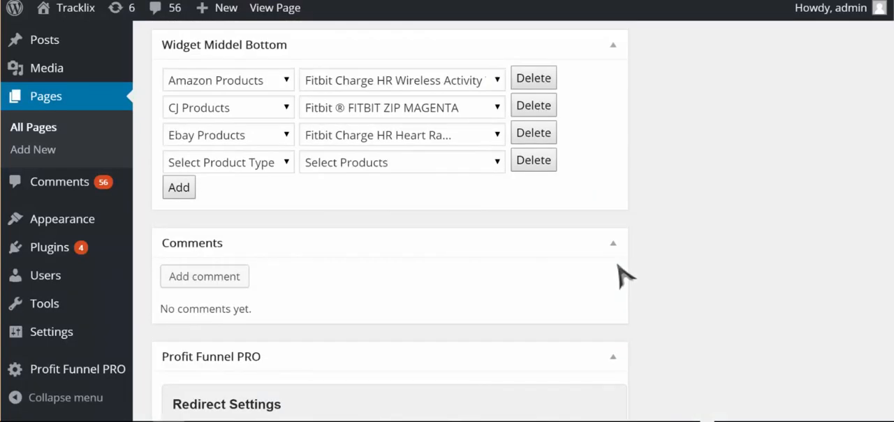
scroll(622, 274, up, 2)
scroll(615, 274, up, 6)
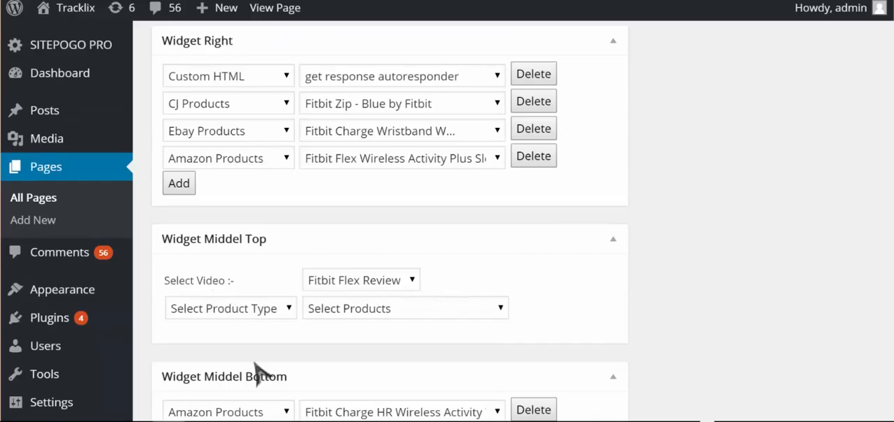
click(226, 308)
click(216, 286)
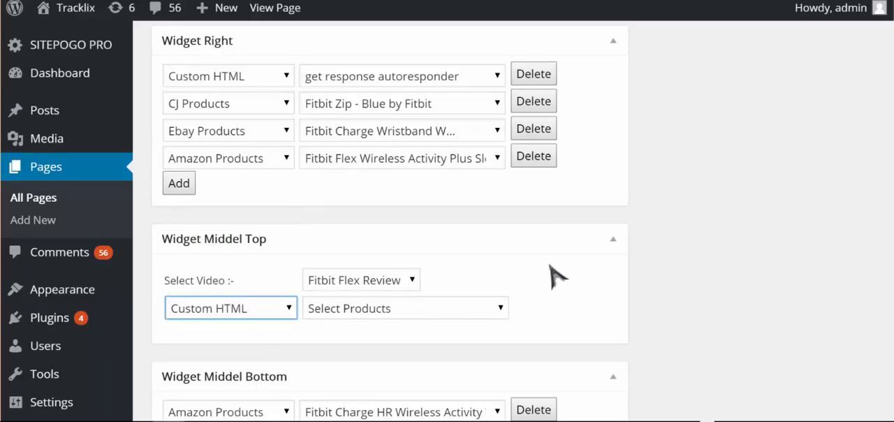
click(410, 308)
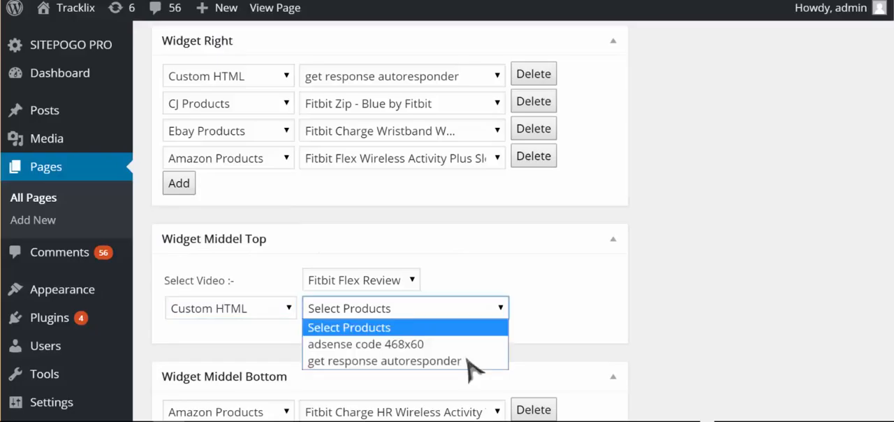
click(465, 344)
click(685, 302)
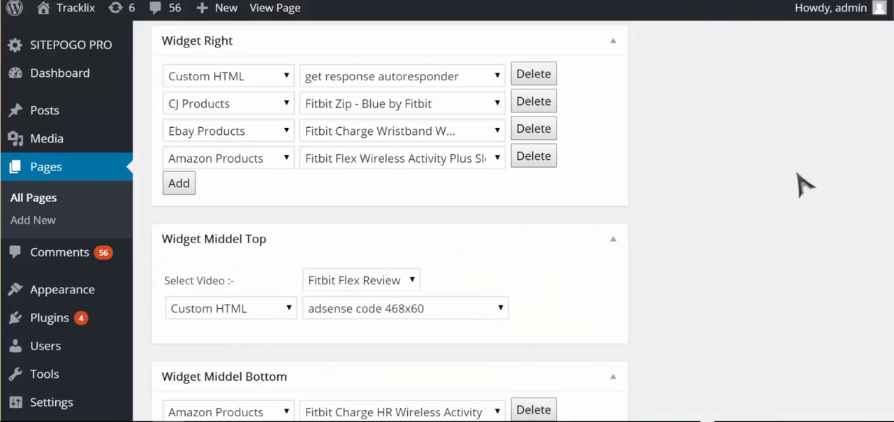
Step: Return from the live page to the page editor and update the fitbit page
scroll(802, 192, up, 5)
scroll(808, 195, up, 10)
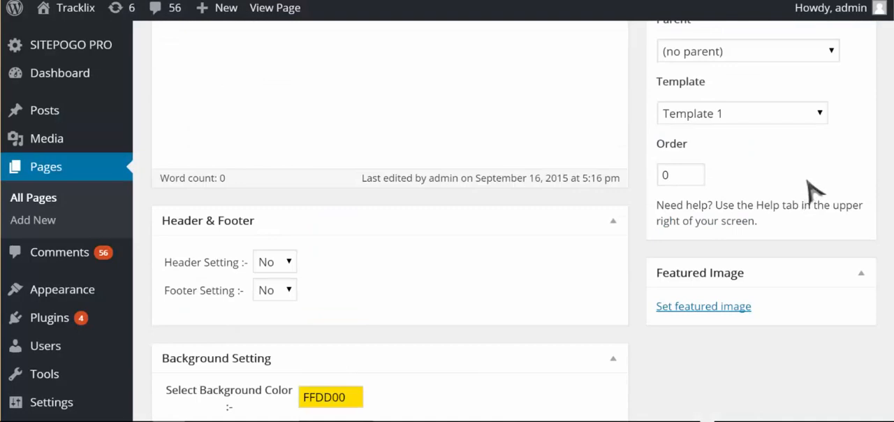
click(838, 181)
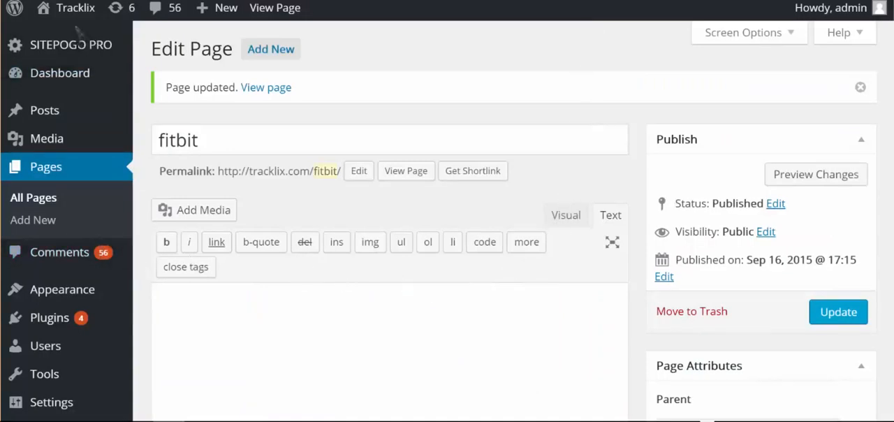
Step: Append two <br> lines after the script in SitePogo's "adsense code 468x60" custom content and save it
mouse_move(87, 48)
click(187, 52)
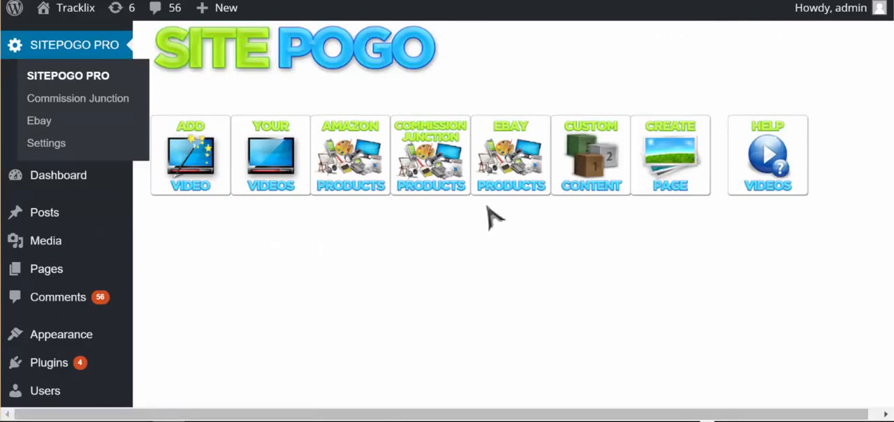
scroll(593, 269, down, 3)
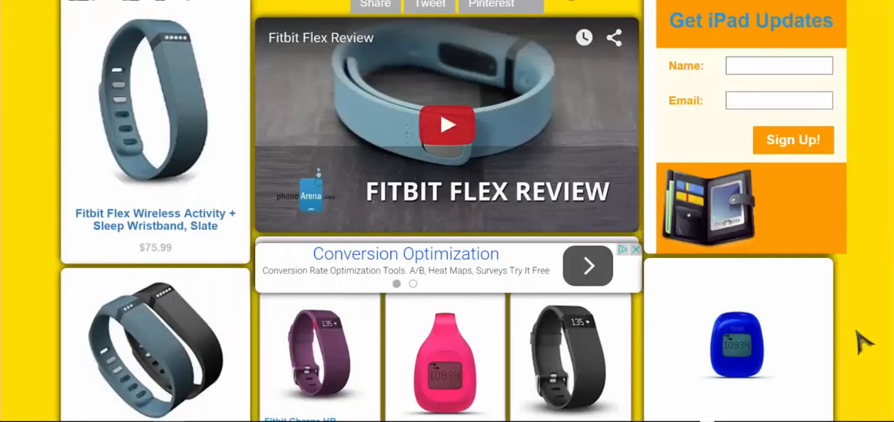
key(F5)
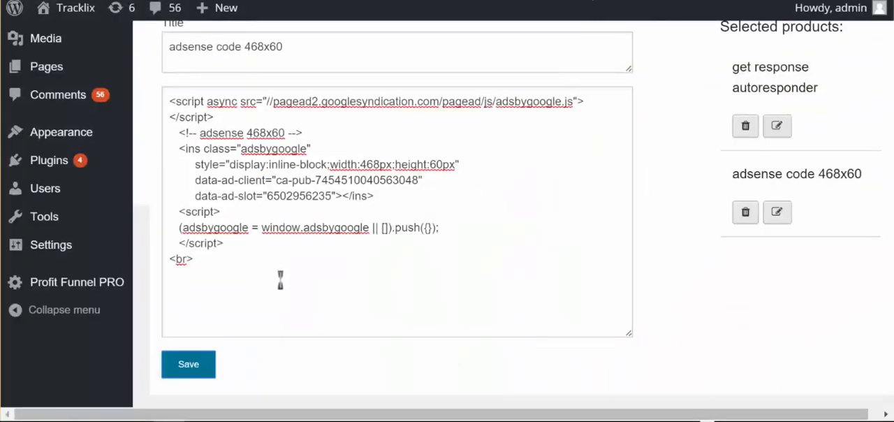
click(310, 303)
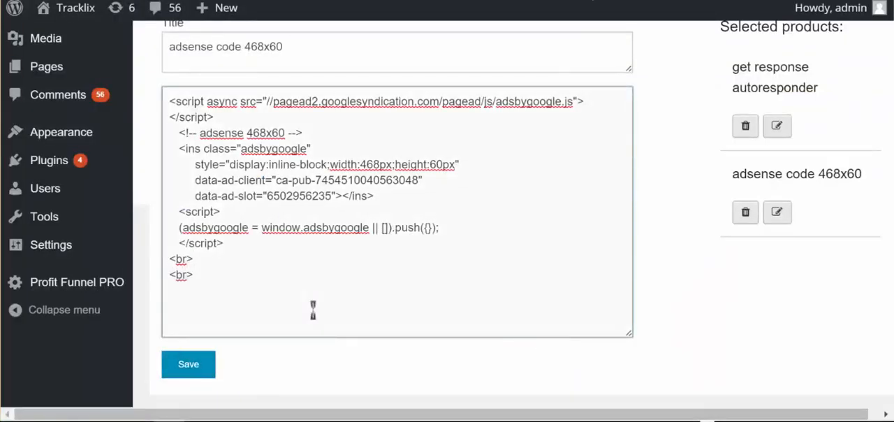
click(193, 369)
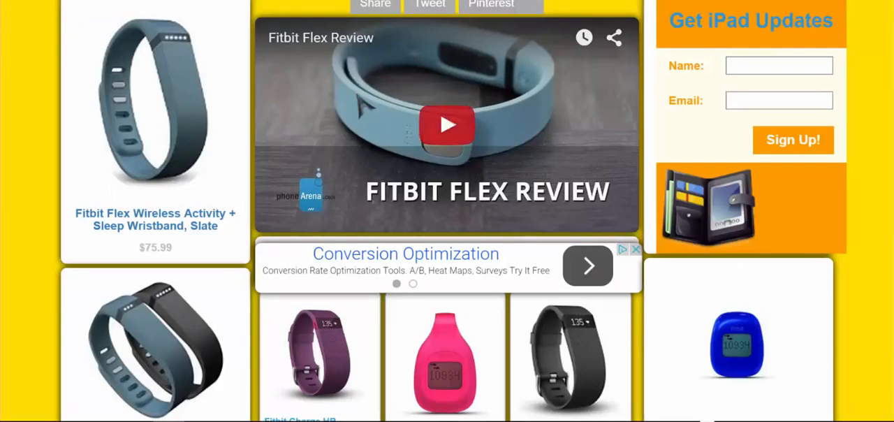
Step: Reload the live Fitbit page and examine the placement of the sign-up form, the AdSense banner and the product boxes
key(F5)
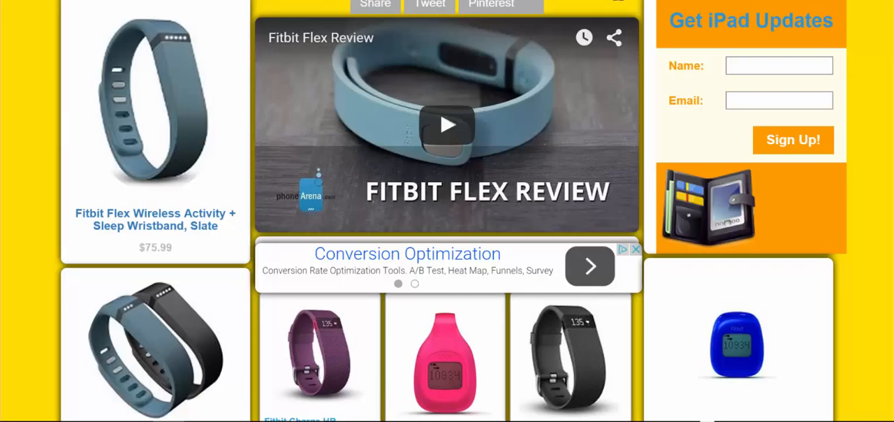
scroll(838, 230, down, 8)
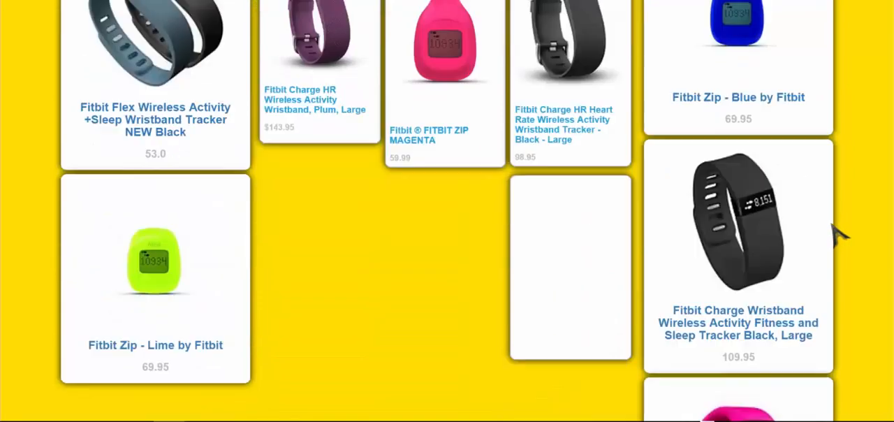
scroll(836, 233, up, 6)
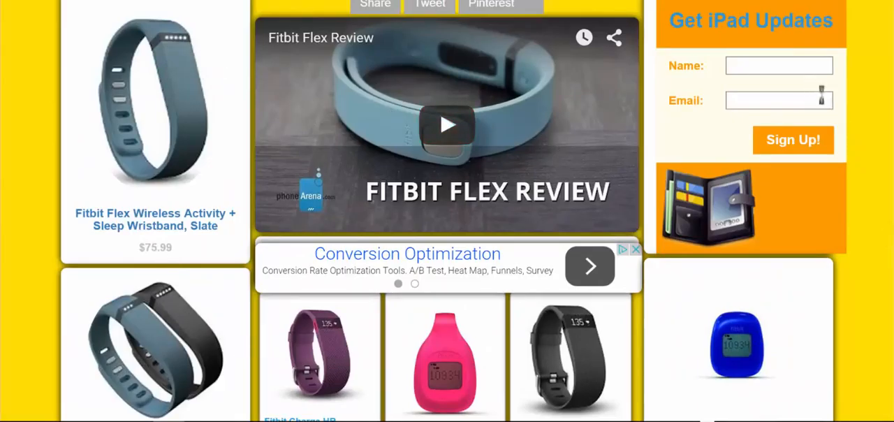
scroll(881, 152, down, 2)
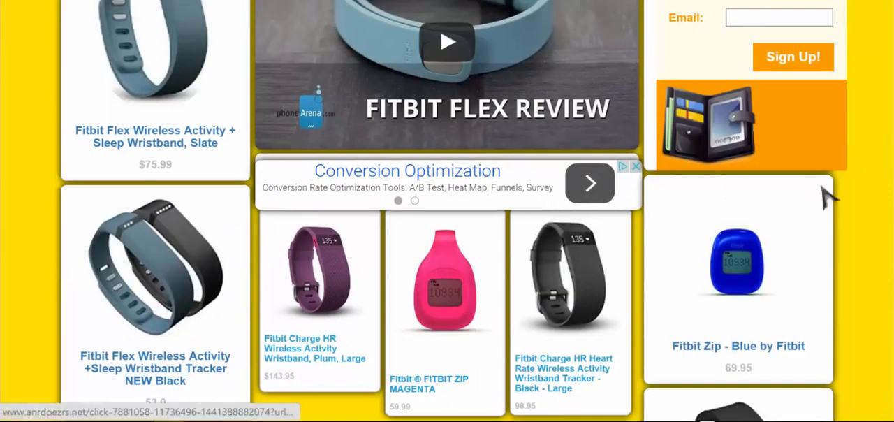
scroll(446, 210, up, 2)
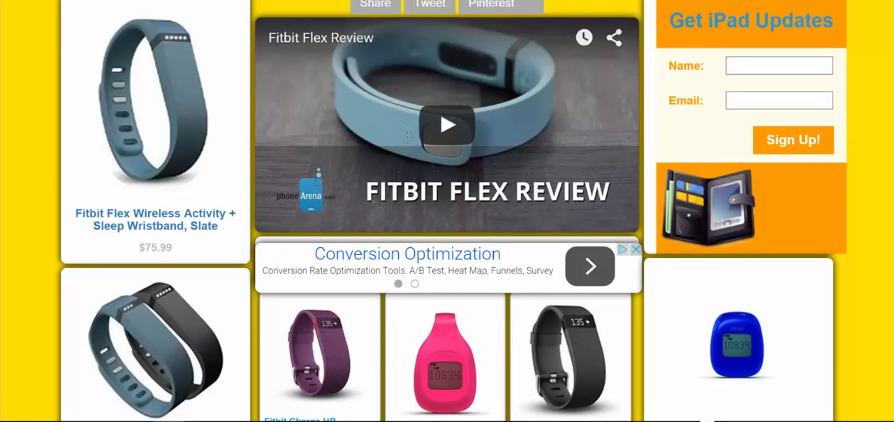
scroll(891, 263, down, 4)
scroll(887, 258, down, 6)
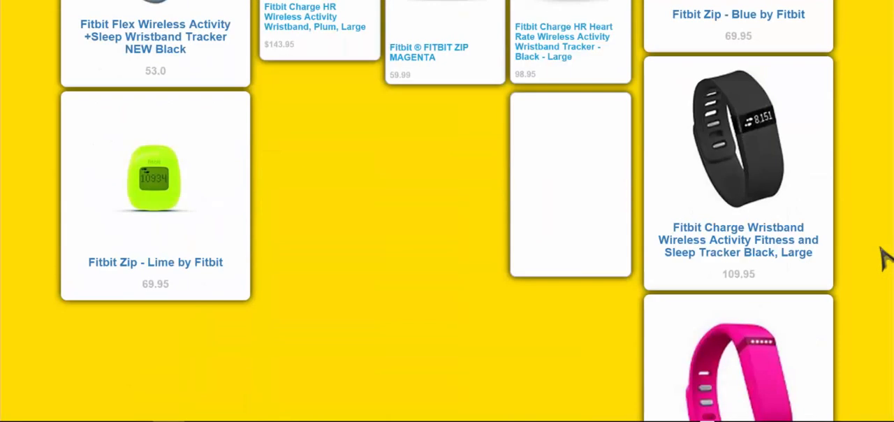
scroll(886, 259, down, 4)
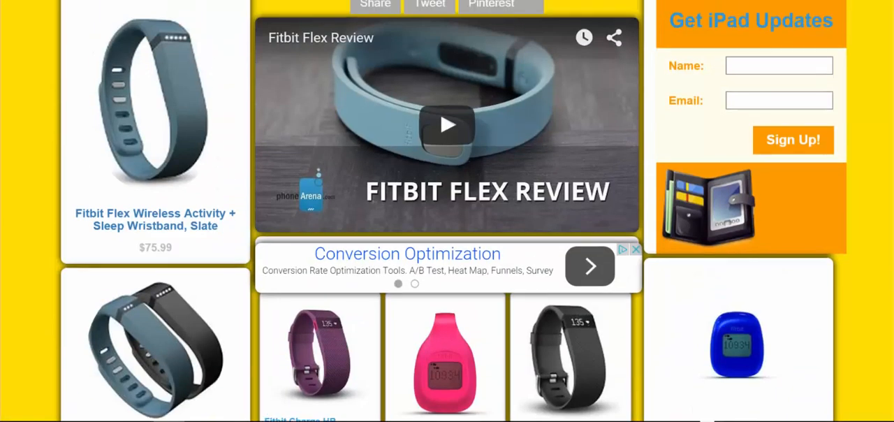